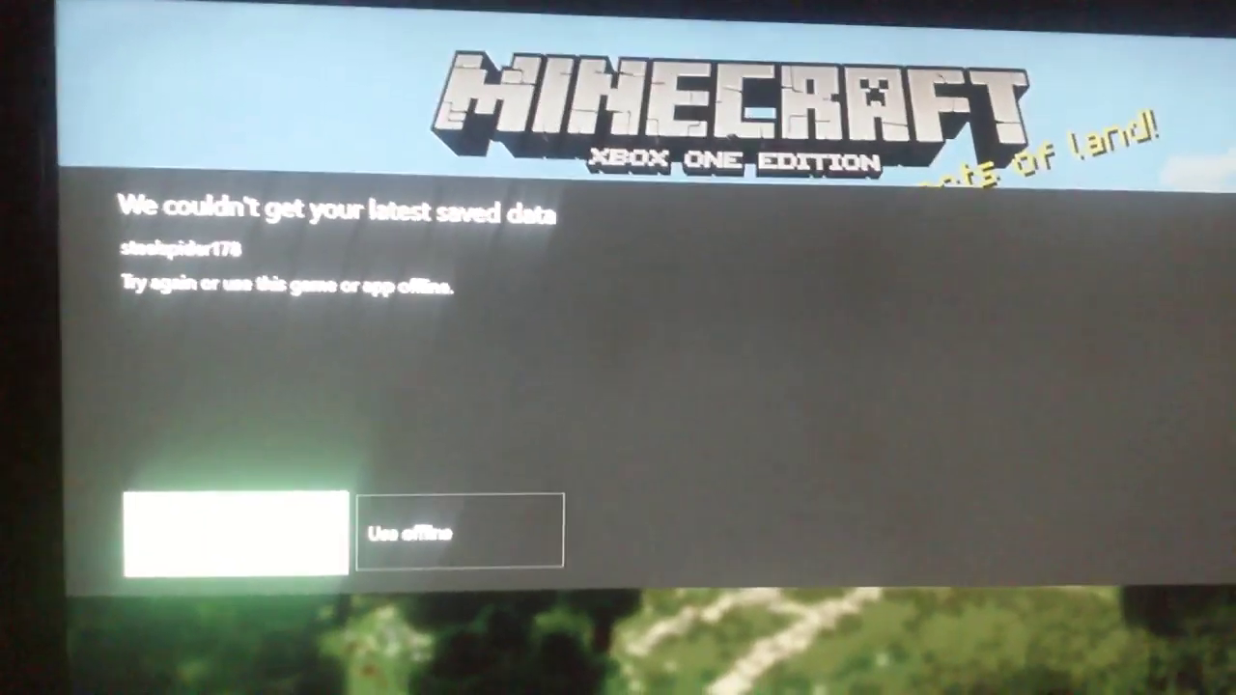
Choose Try again on the 'We couldn't get your latest saved data' error to restart syncing
{"action": "key", "text": "Return"}
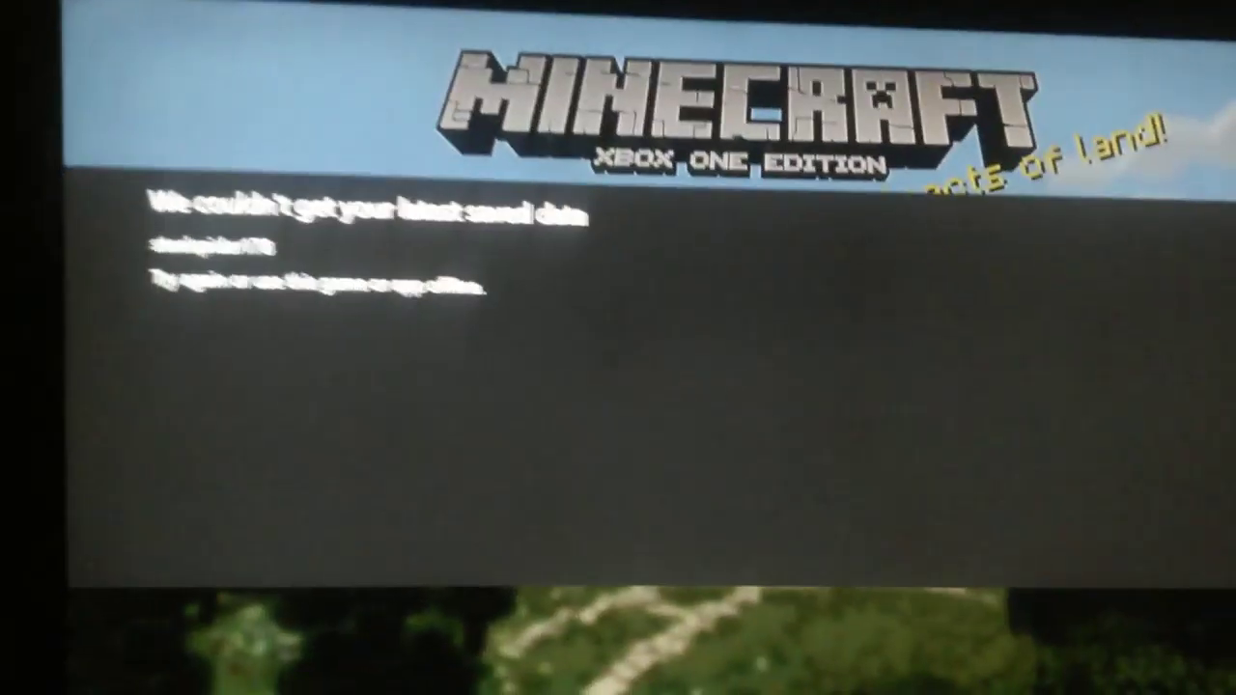
{"action": "key", "text": "Return"}
{"action": "key", "text": "Return"}
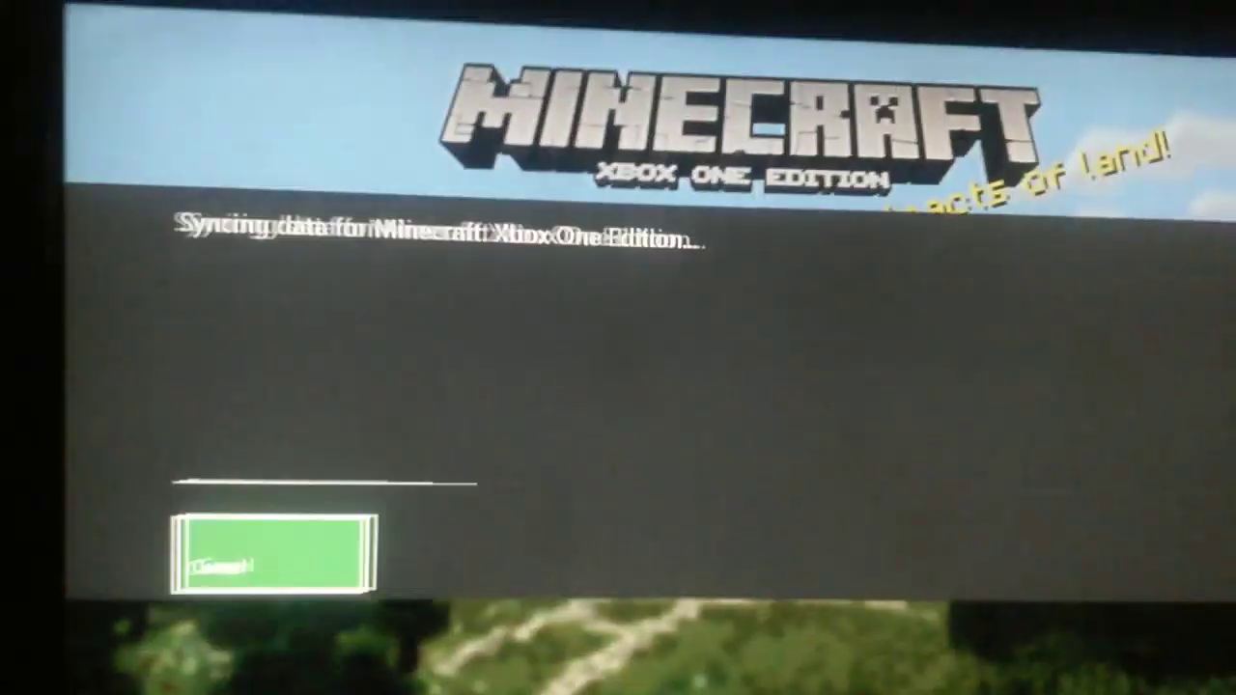